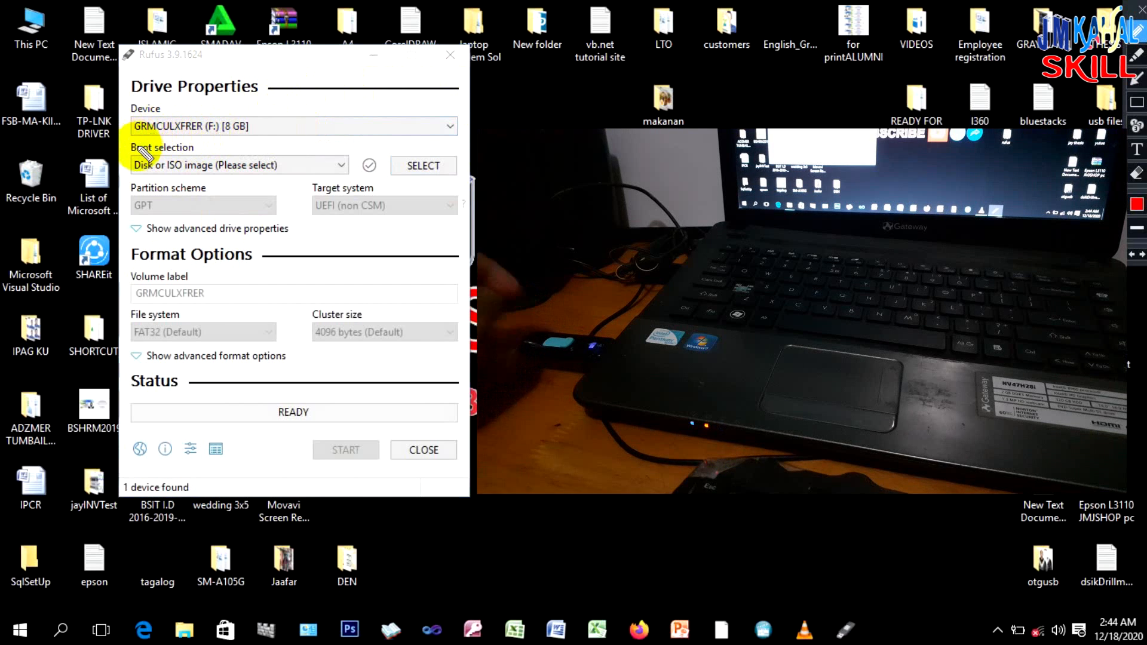
# Open This PC in a resized window beside Rufus and bring the Removable Disk (F:) entry into view.
pyautogui.moveTo(126, 102)
pyautogui.mouseDown()
pyautogui.moveTo(272, 112)
pyautogui.moveTo(270, 135)
pyautogui.moveTo(158, 148)
pyautogui.moveTo(128, 119)
pyautogui.moveTo(129, 103)
pyautogui.mouseUp()
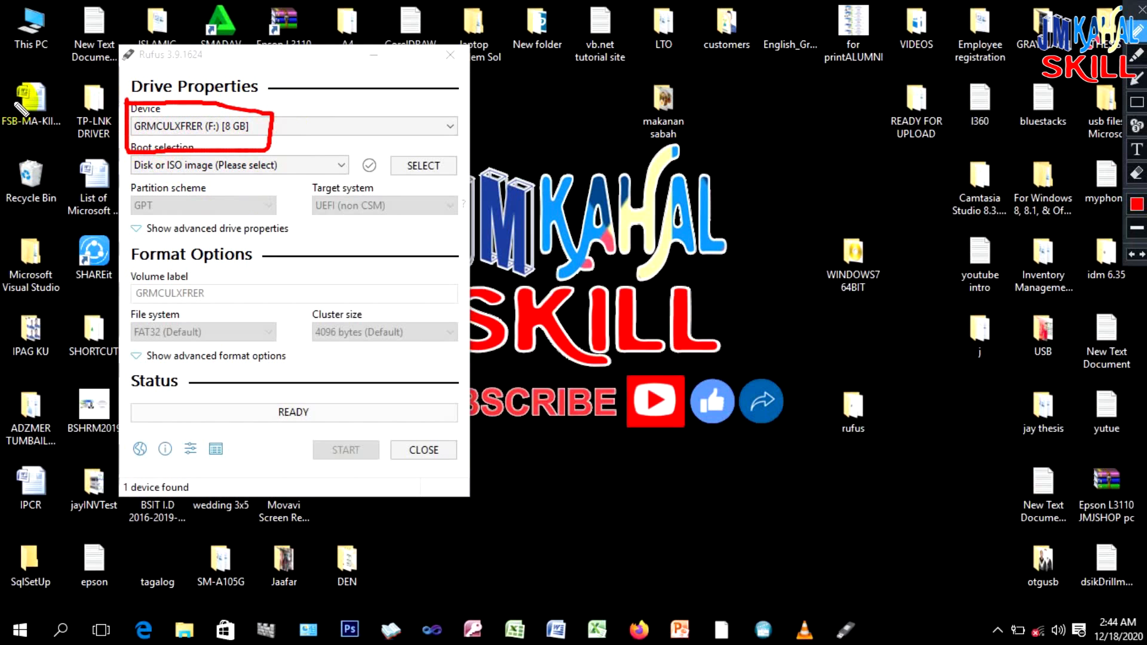
pyautogui.press('Escape')
pyautogui.doubleClick(28, 31)
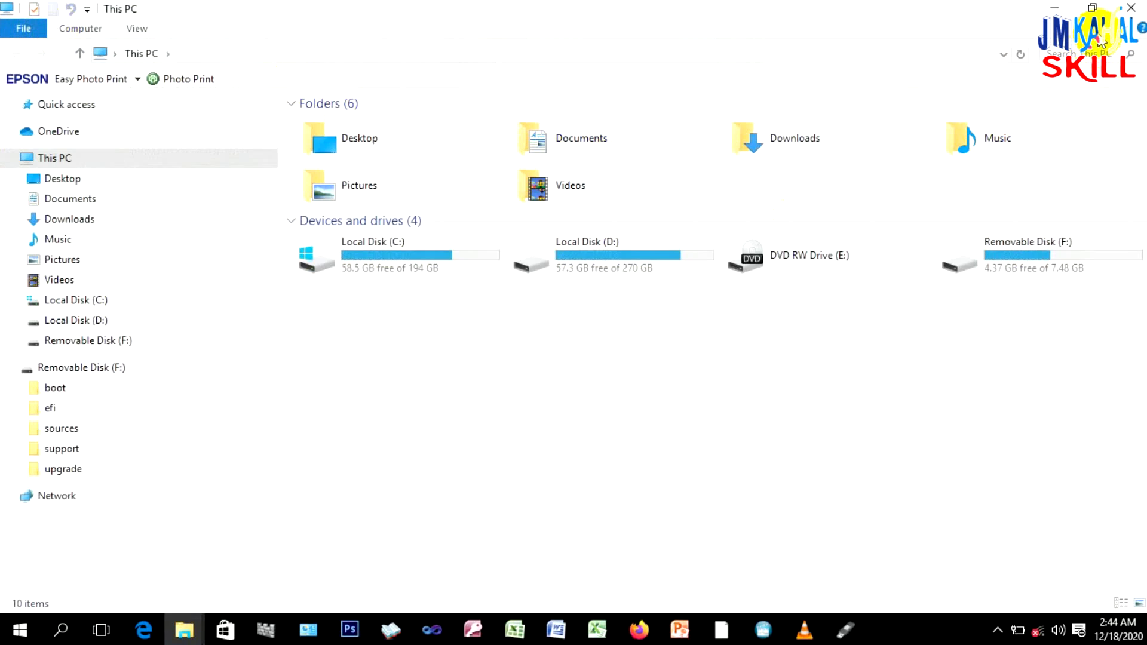
pyautogui.click(1097, 9)
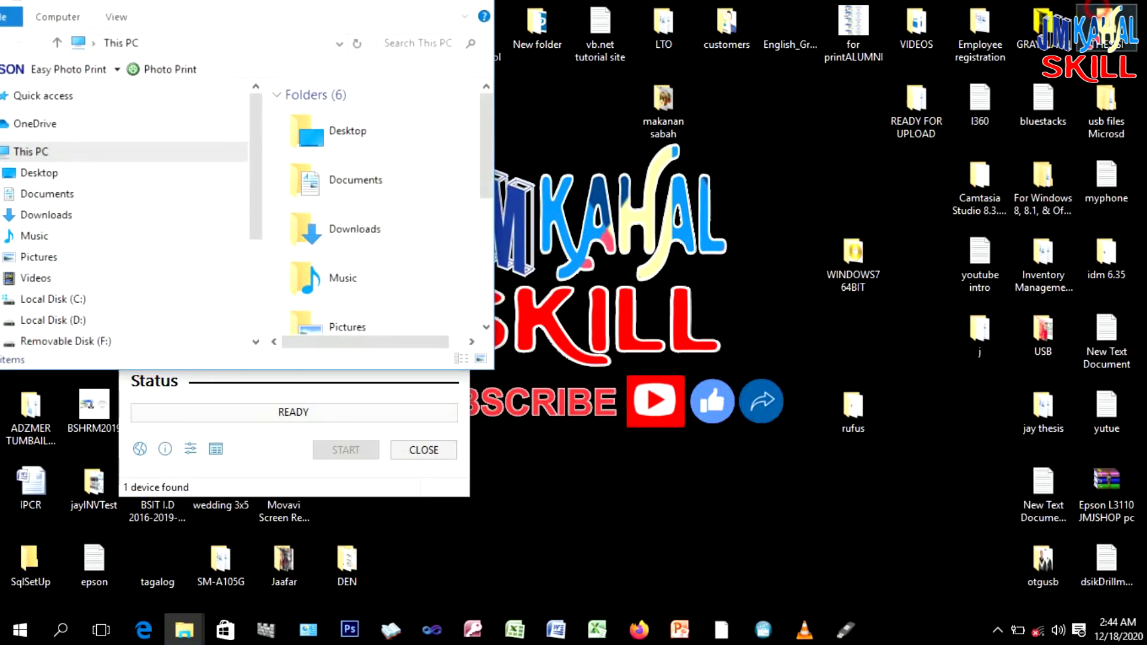
pyautogui.moveTo(358, 11); pyautogui.dragTo(888, 88)
pyautogui.moveTo(1028, 224); pyautogui.dragTo(1000, 373)
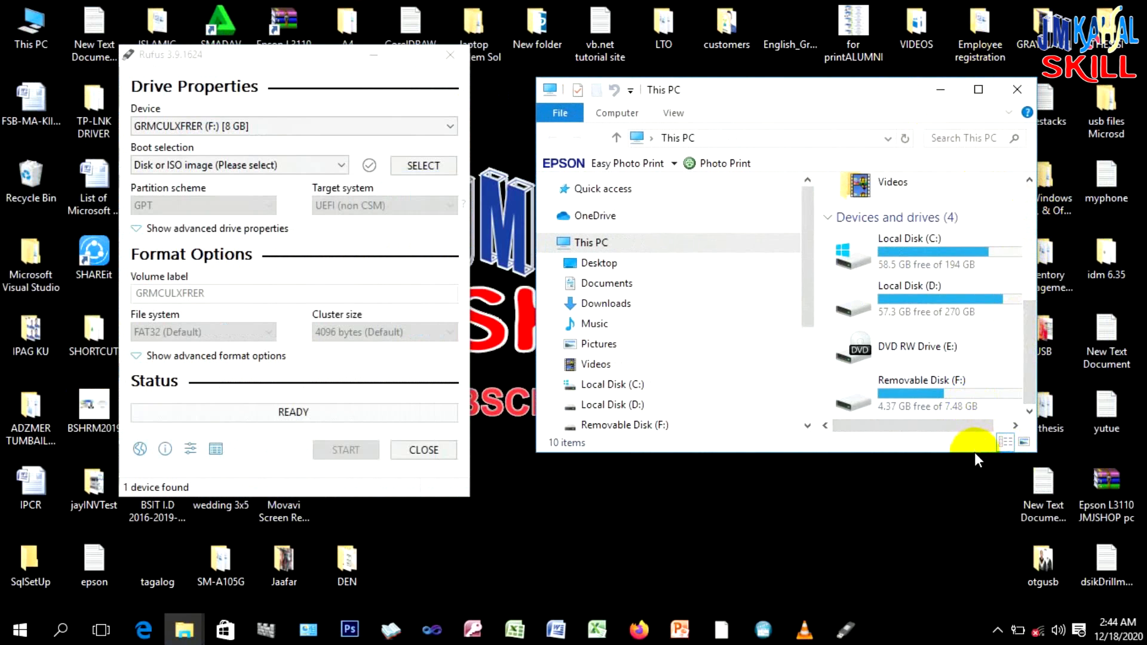
pyautogui.moveTo(974, 453); pyautogui.dragTo(989, 566)
pyautogui.moveTo(1036, 505); pyautogui.dragTo(1122, 484)
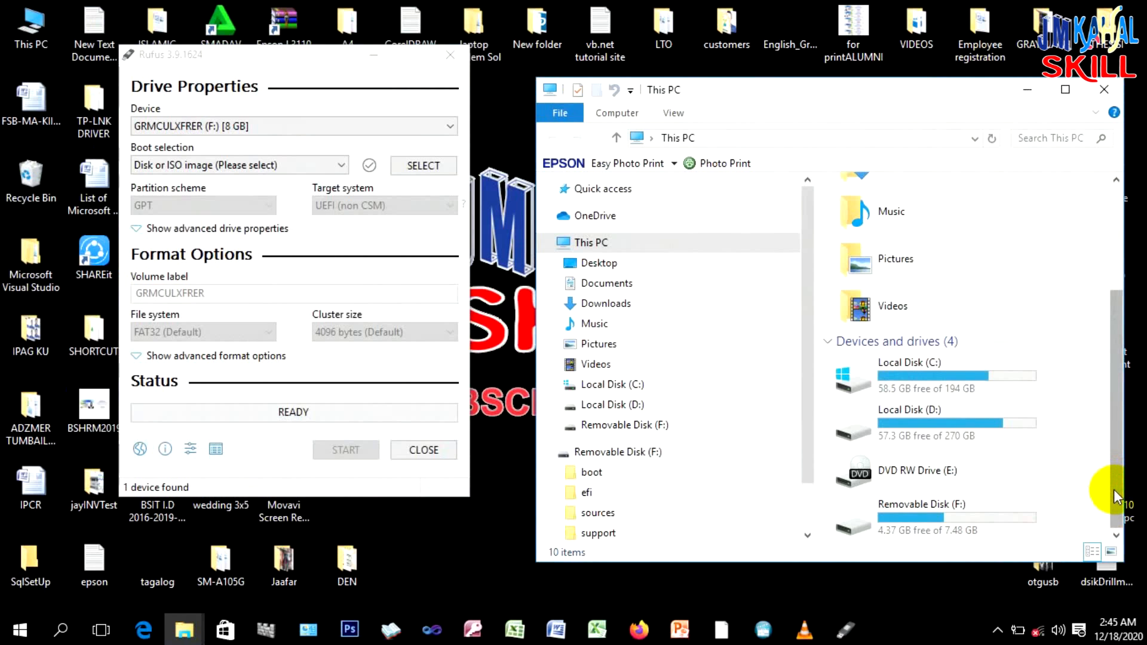
pyautogui.press('F11')
pyautogui.moveTo(1056, 491)
pyautogui.mouseDown()
pyautogui.moveTo(1052, 549)
pyautogui.moveTo(854, 554)
pyautogui.moveTo(814, 486)
pyautogui.moveTo(952, 477)
pyautogui.moveTo(1064, 495)
pyautogui.mouseUp()
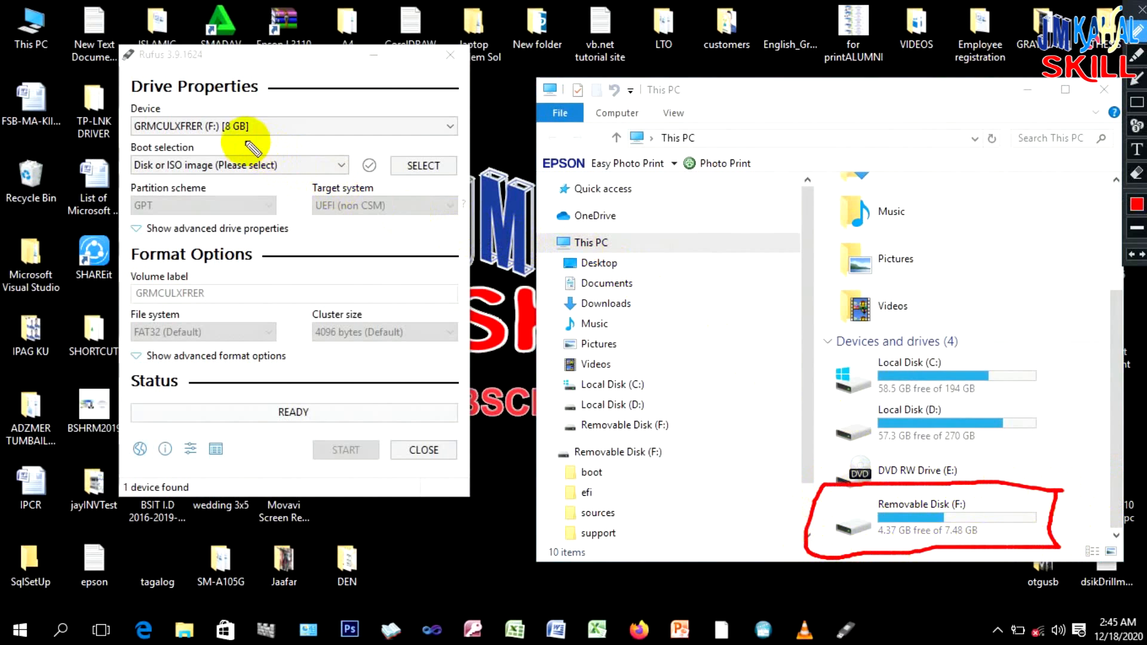
pyautogui.moveTo(244, 127); pyautogui.dragTo(835, 508)
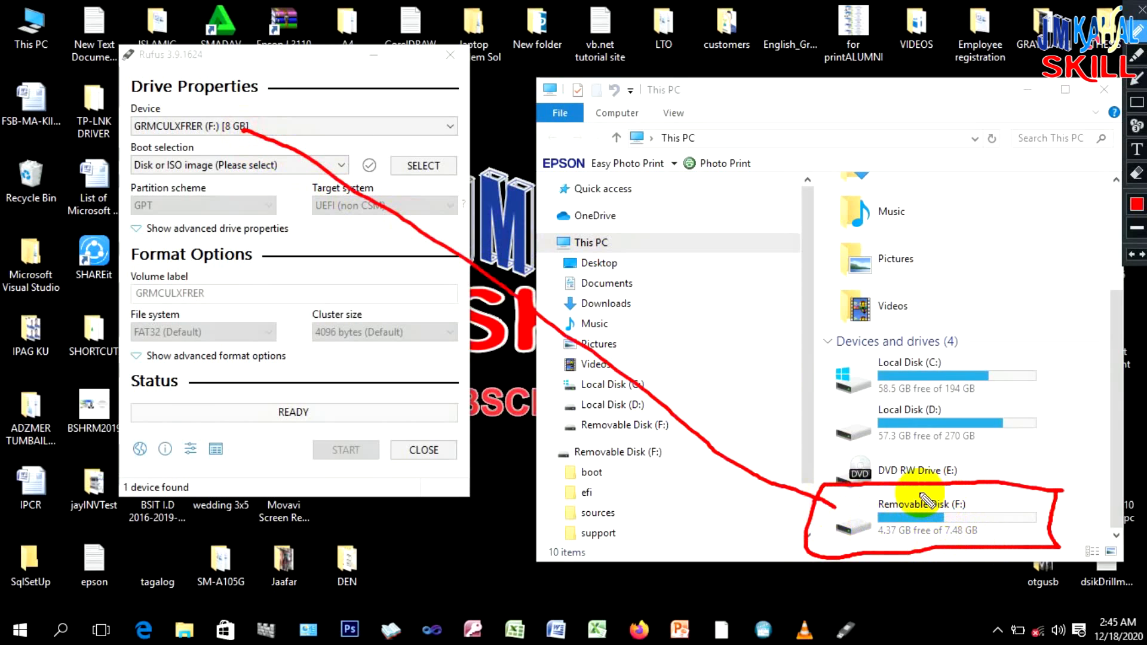
pyautogui.moveTo(938, 492)
pyautogui.mouseDown()
pyautogui.moveTo(982, 493)
pyautogui.moveTo(986, 517)
pyautogui.moveTo(935, 522)
pyautogui.moveTo(934, 495)
pyautogui.mouseUp()
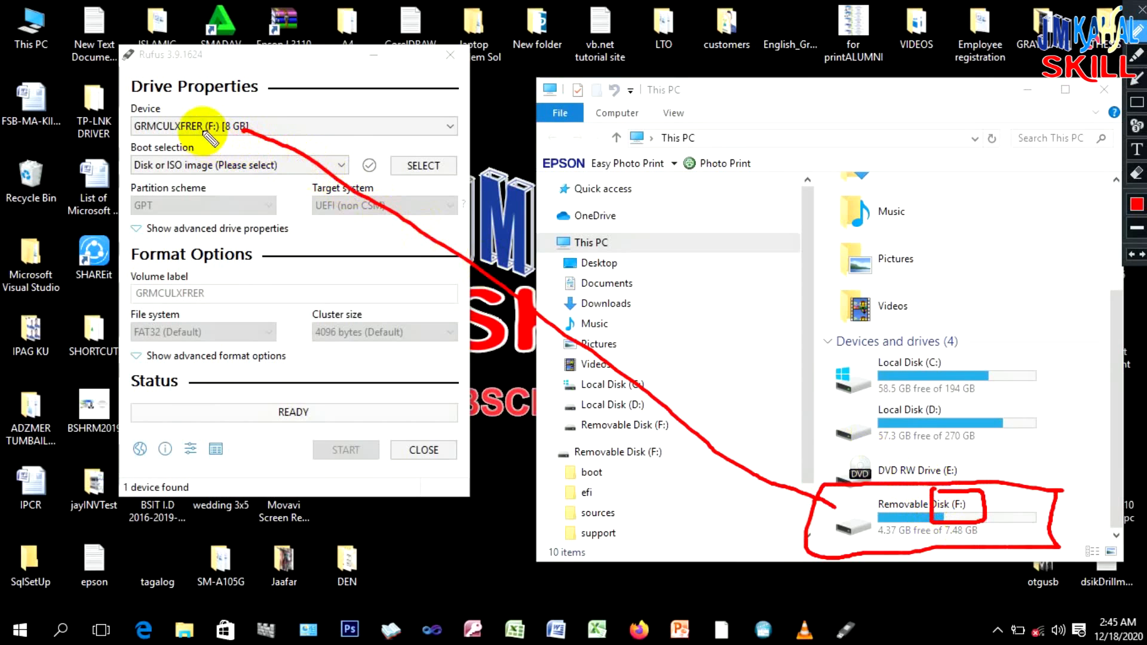
pyautogui.moveTo(210, 109)
pyautogui.mouseDown()
pyautogui.moveTo(196, 118)
pyautogui.moveTo(212, 139)
pyautogui.moveTo(234, 140)
pyautogui.moveTo(226, 113)
pyautogui.mouseUp()
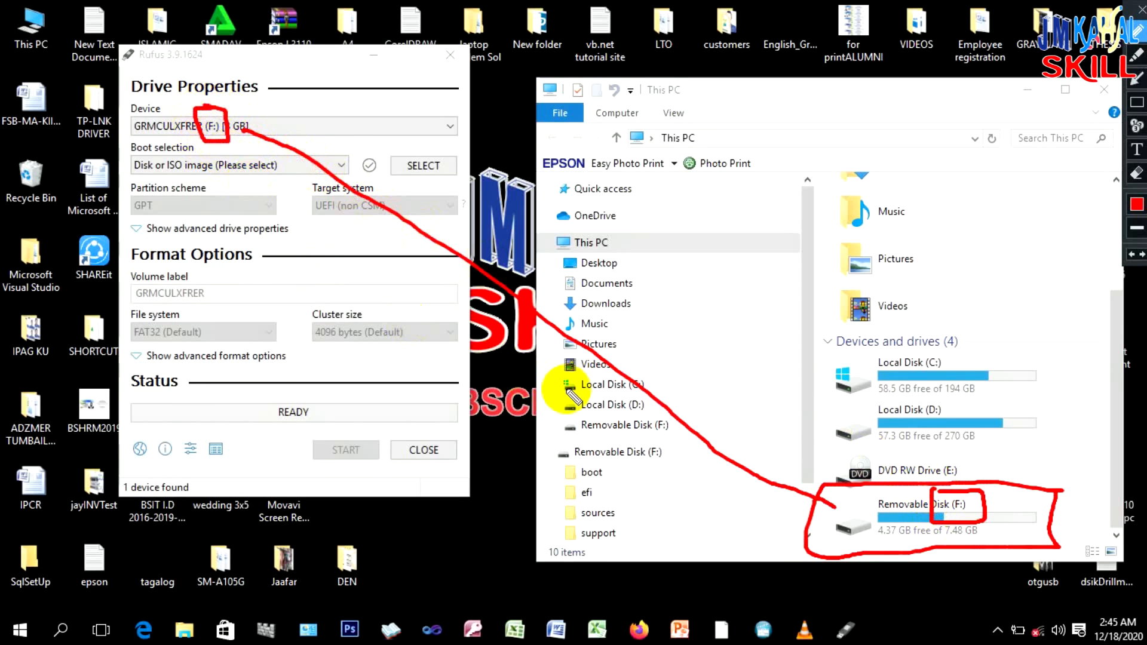
pyautogui.press('Escape')
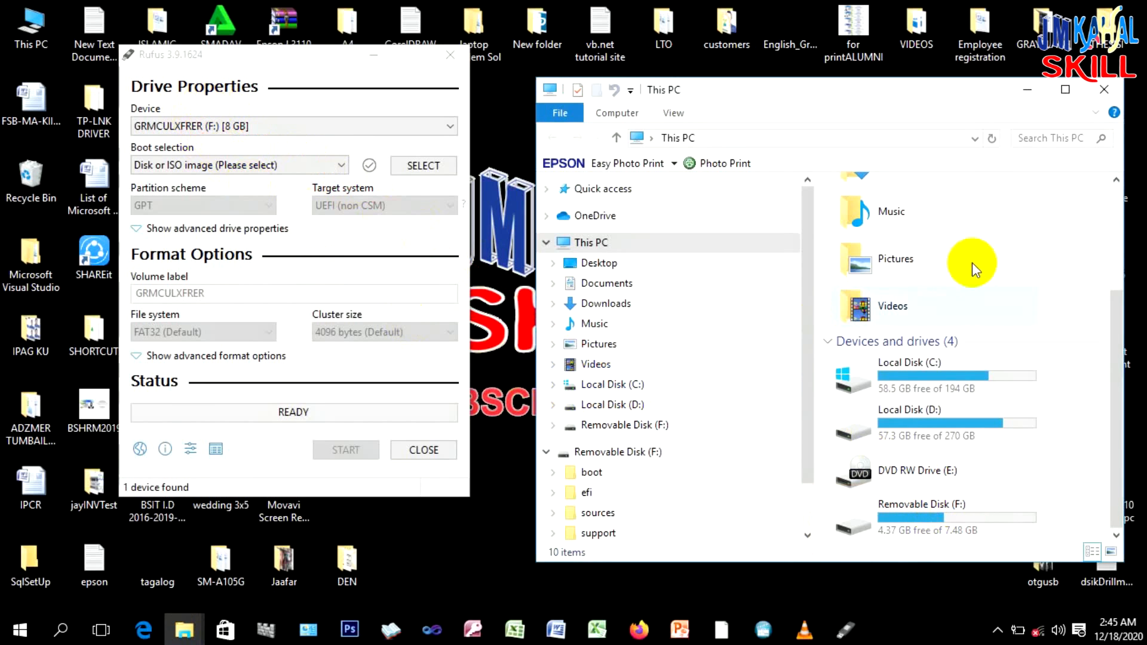
# Minimize the This PC window and open the boot image file picker in Rufus.
pyautogui.click(1028, 90)
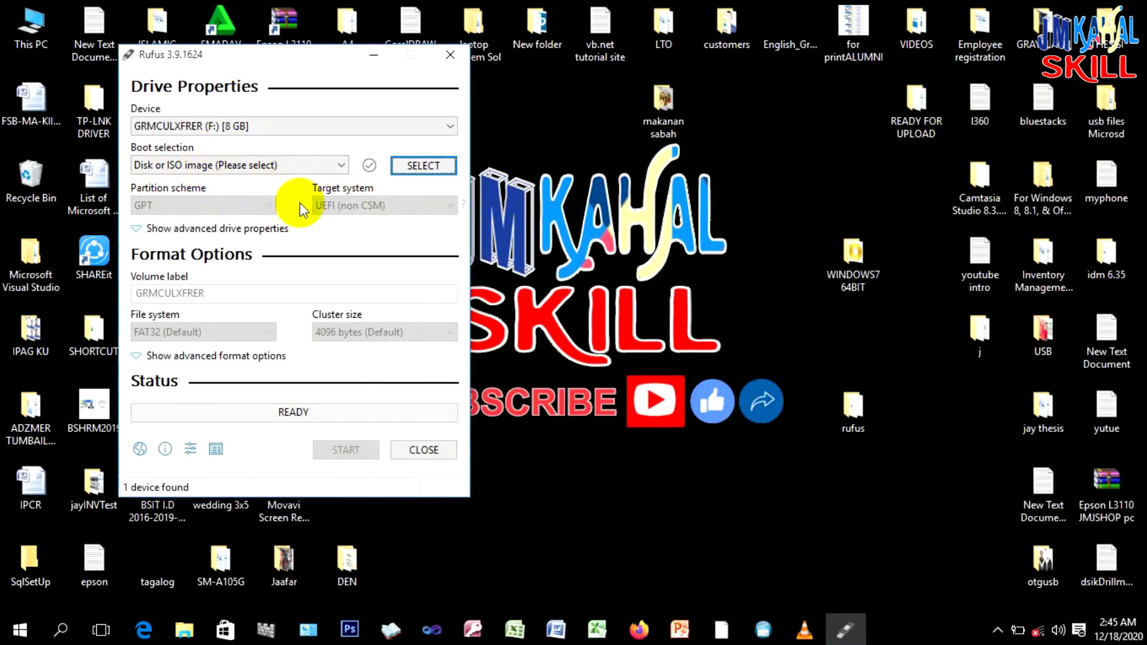
pyautogui.press('F11')
pyautogui.moveTo(376, 139)
pyautogui.mouseDown()
pyautogui.moveTo(430, 185)
pyautogui.moveTo(481, 180)
pyautogui.moveTo(441, 143)
pyautogui.moveTo(385, 142)
pyautogui.mouseUp()
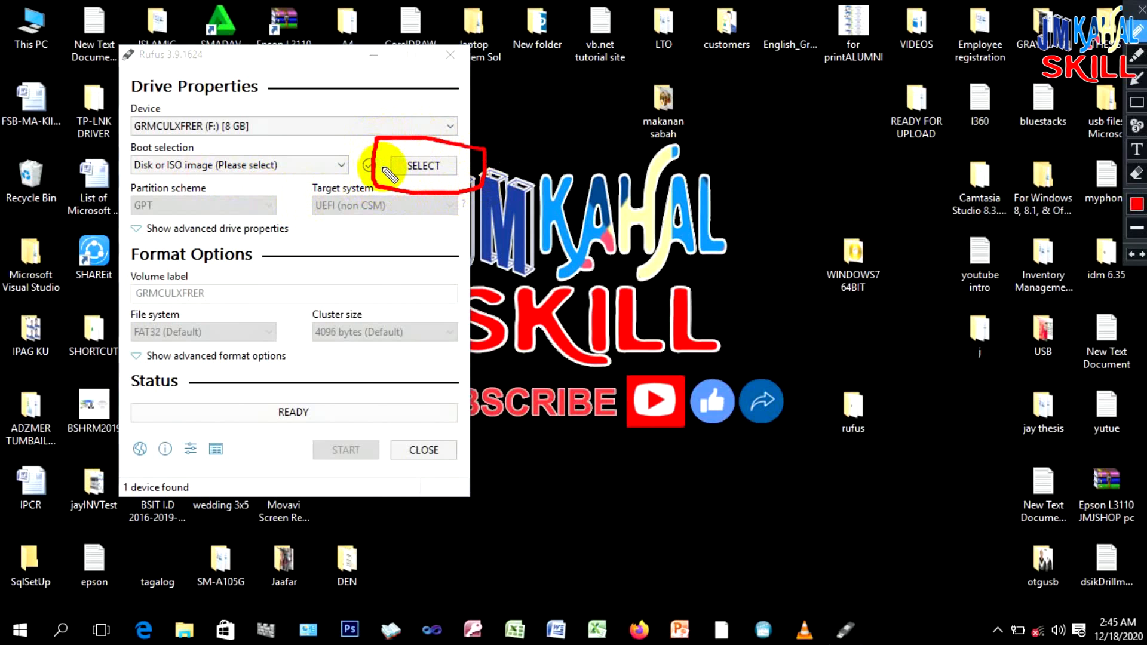
pyautogui.press('F11')
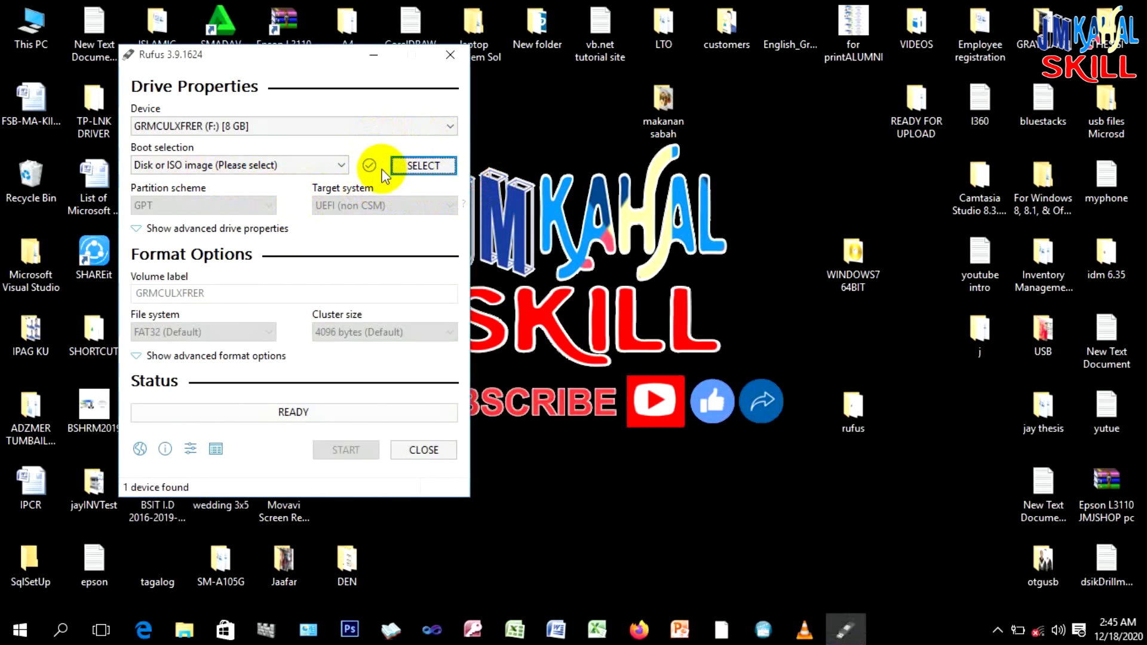
pyautogui.click(421, 167)
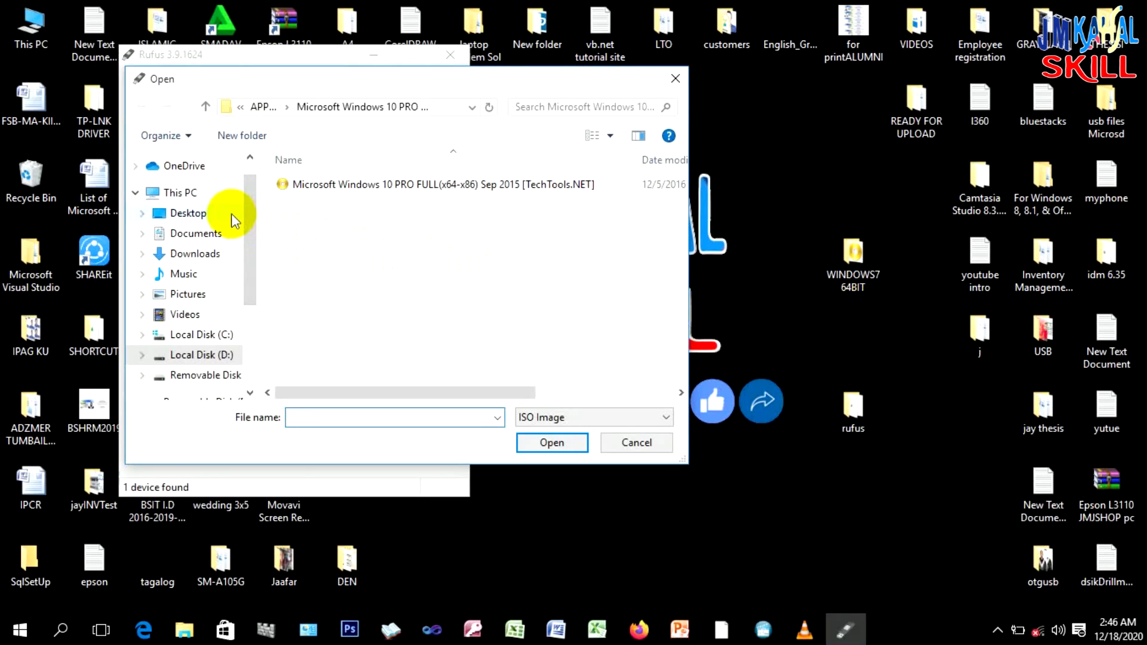
# Browse to the Desktop in the file picker and locate the WINDOWS7 64BIT folder.
pyautogui.press('F11')
pyautogui.moveTo(228, 195)
pyautogui.mouseDown()
pyautogui.moveTo(227, 218)
pyautogui.moveTo(173, 236)
pyautogui.moveTo(135, 227)
pyautogui.moveTo(158, 186)
pyautogui.moveTo(234, 193)
pyautogui.mouseUp()
pyautogui.press('F11')
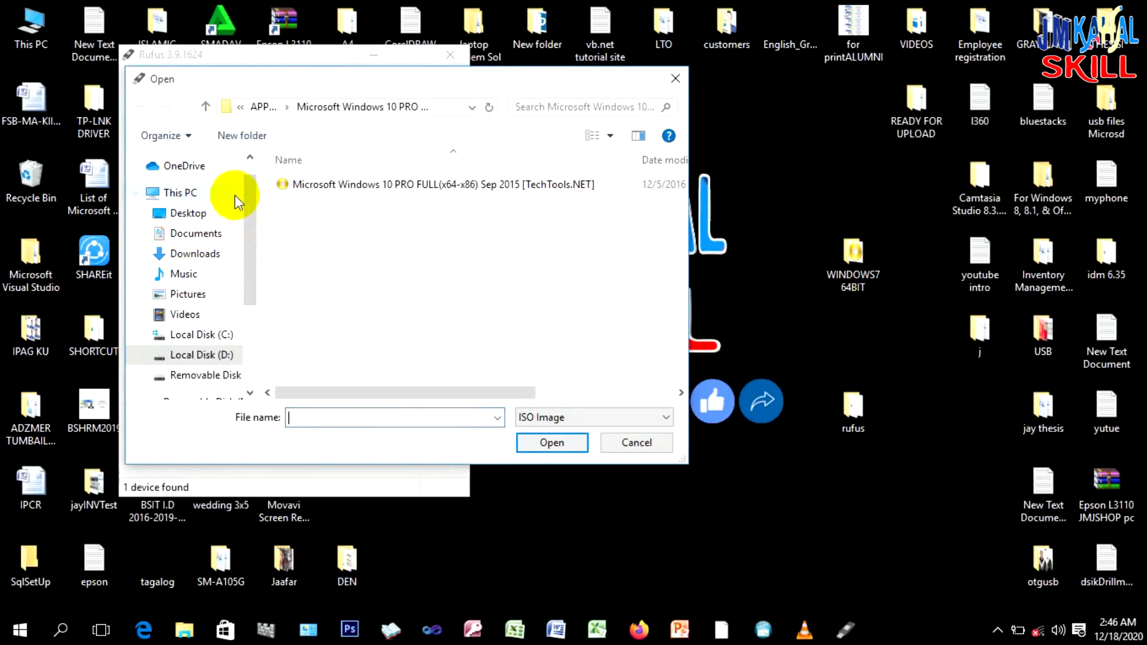
pyautogui.click(186, 216)
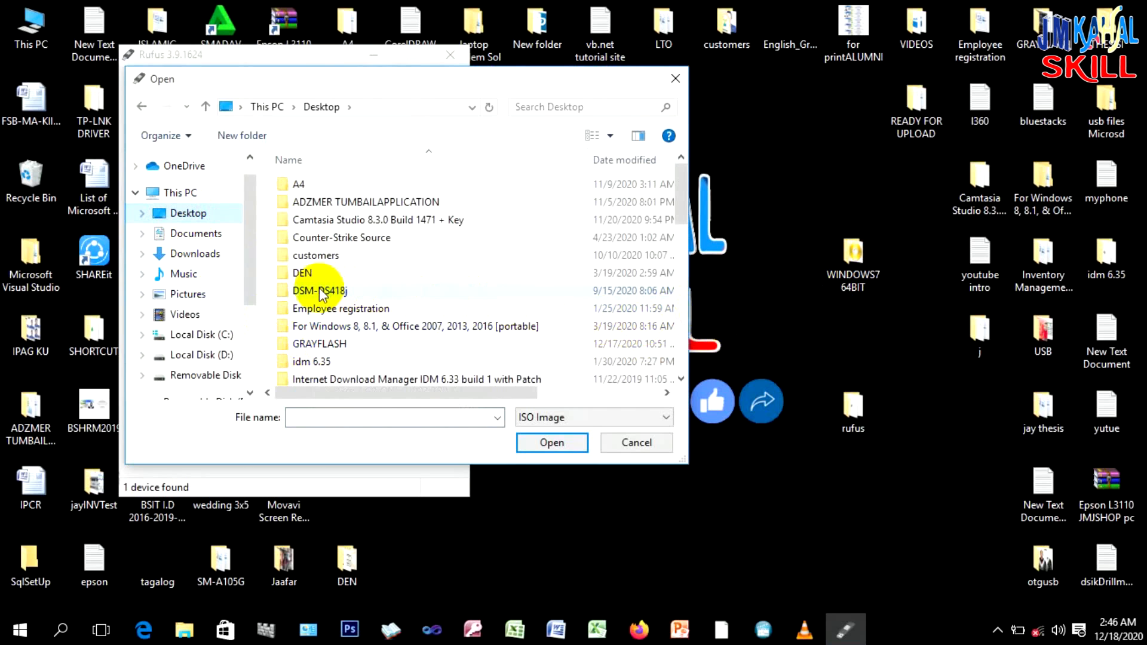
pyautogui.click(681, 379)
pyautogui.moveTo(681, 381); pyautogui.dragTo(681, 381)
pyautogui.moveTo(680, 299); pyautogui.dragTo(681, 353)
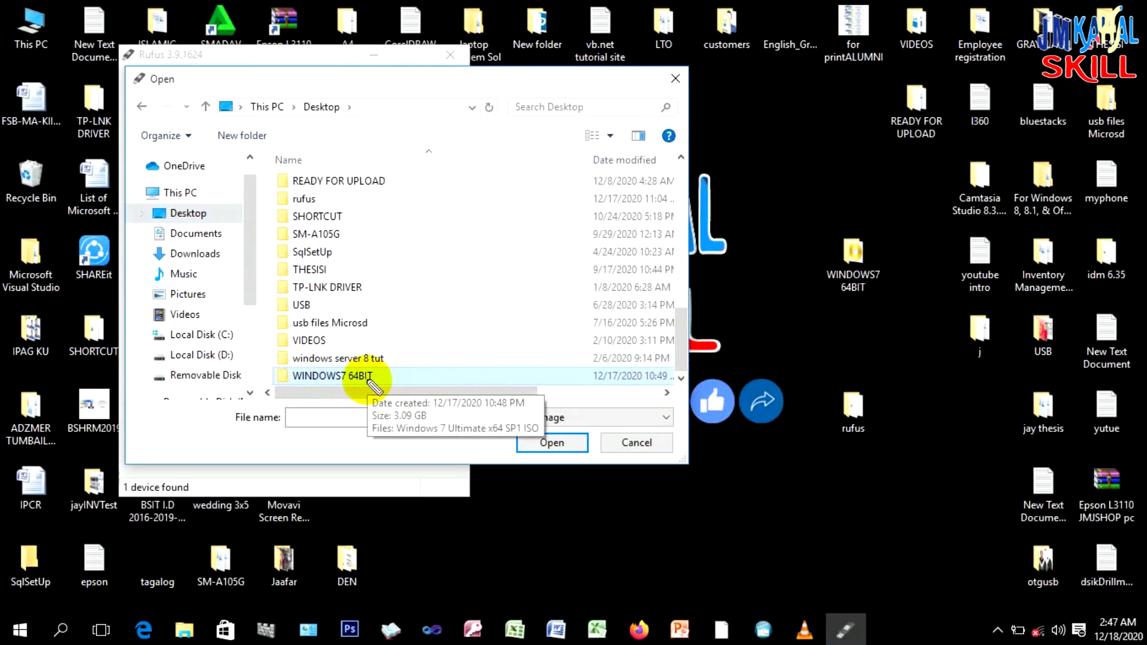
pyautogui.hotkey('ctrl', 'alt', 'd')
pyautogui.moveTo(393, 360)
pyautogui.mouseDown()
pyautogui.moveTo(388, 379)
pyautogui.moveTo(325, 393)
pyautogui.moveTo(272, 381)
pyautogui.moveTo(344, 354)
pyautogui.moveTo(403, 364)
pyautogui.mouseUp()
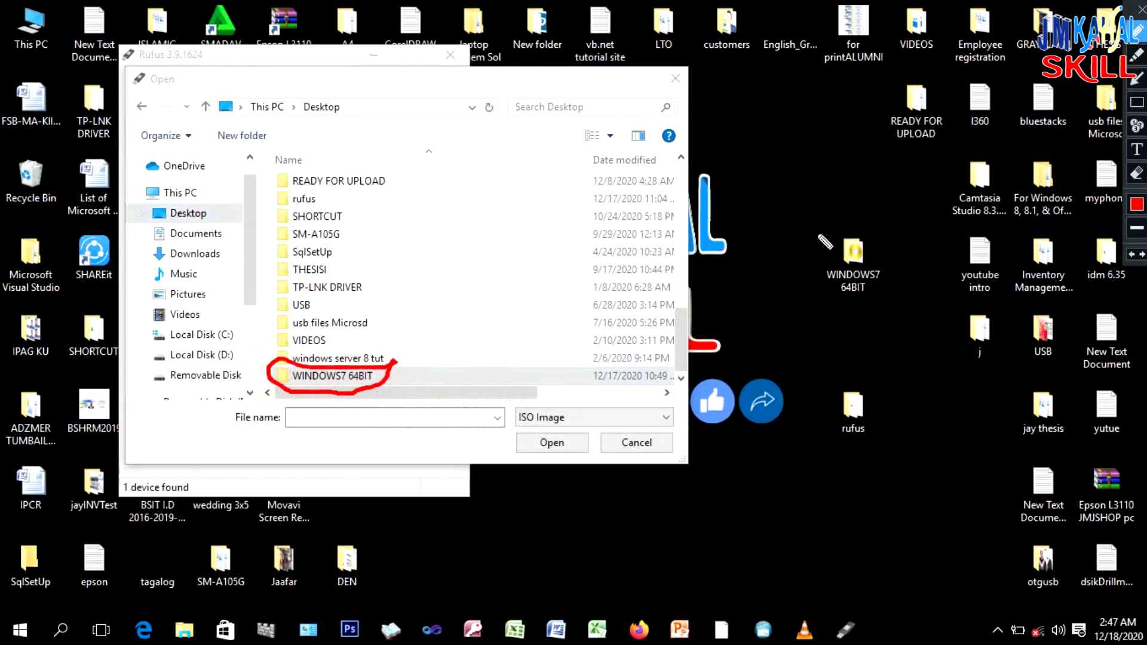
pyautogui.moveTo(818, 226)
pyautogui.mouseDown()
pyautogui.moveTo(909, 327)
pyautogui.moveTo(833, 210)
pyautogui.mouseUp()
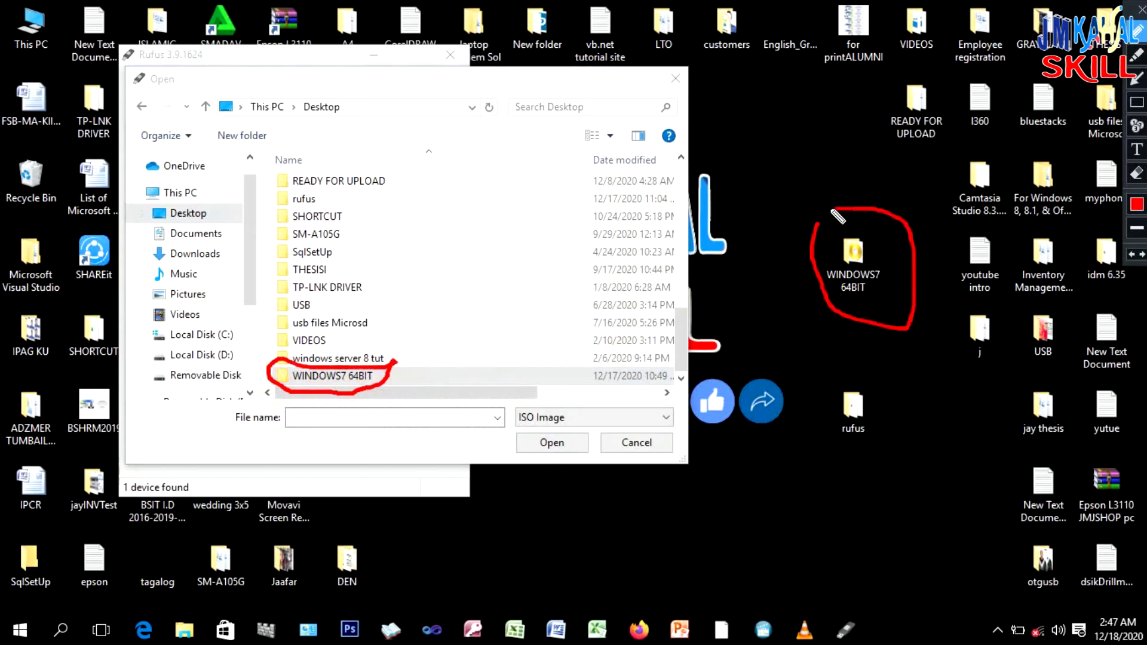
pyautogui.moveTo(752, 297); pyautogui.dragTo(385, 377)
pyautogui.moveTo(753, 299); pyautogui.dragTo(816, 284)
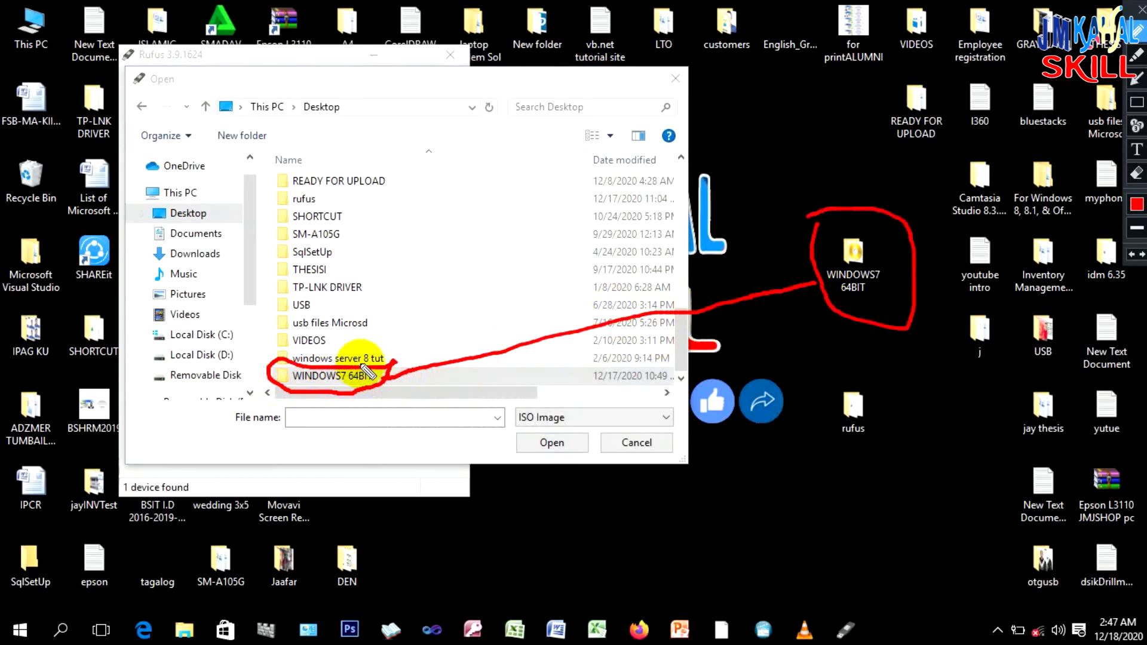
# Load the Windows 7 Ultimate x64 SP1 ISO file from the WINDOWS7 64BIT folder as the boot image.
pyautogui.click(326, 376)
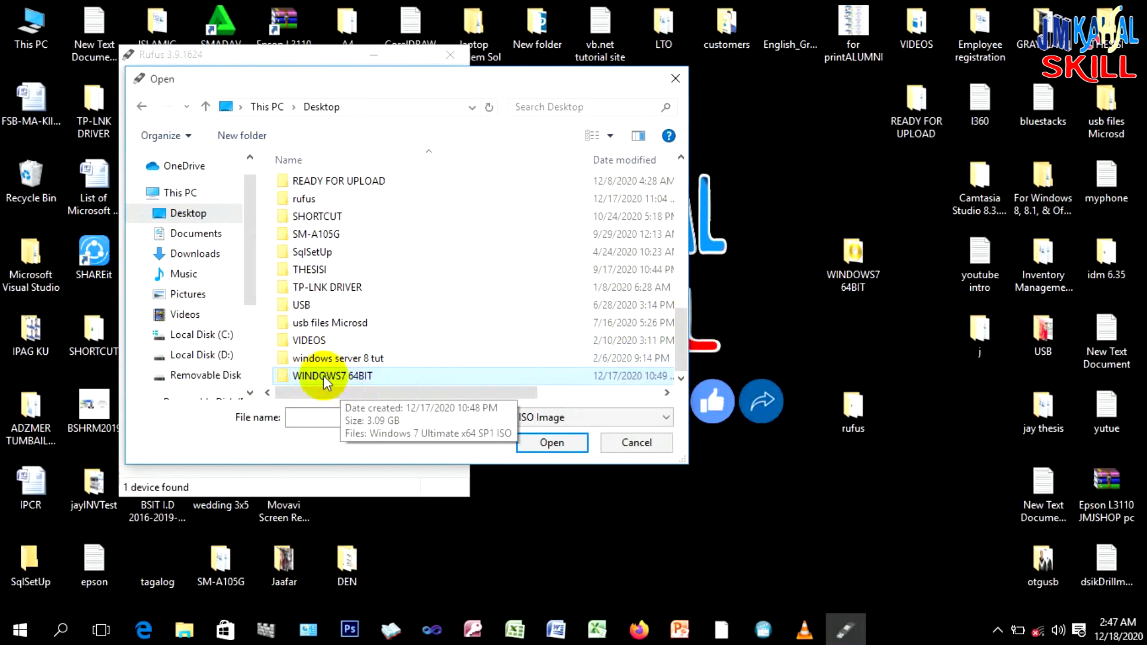
pyautogui.doubleClick(324, 375)
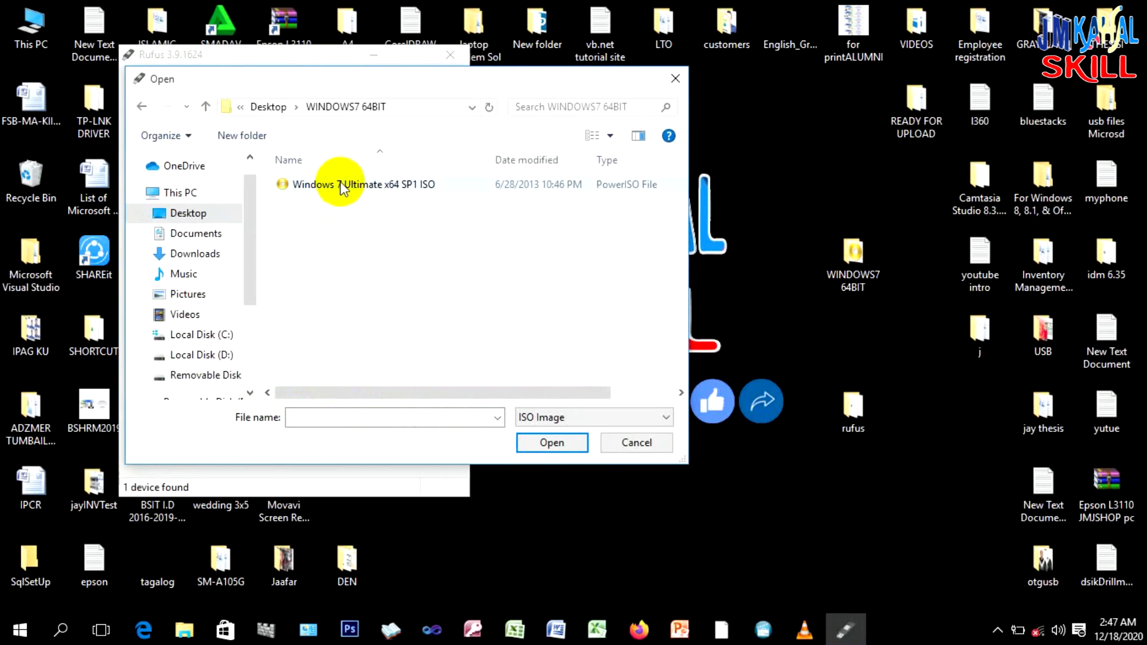
pyautogui.click(319, 185)
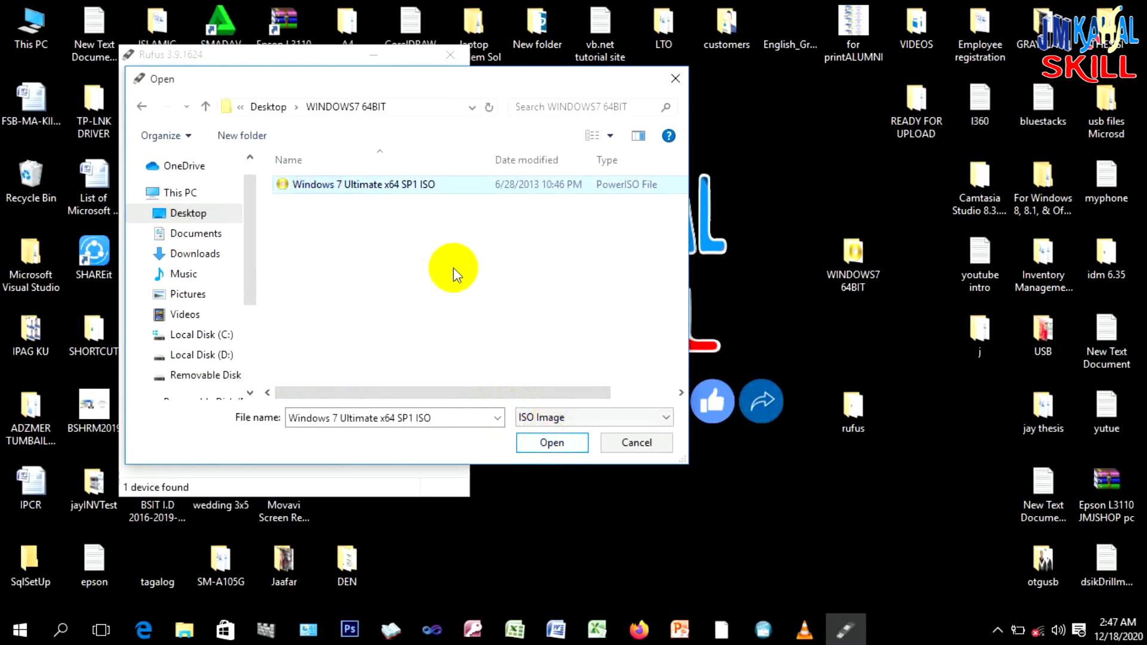
pyautogui.moveTo(293, 84); pyautogui.dragTo(657, 93)
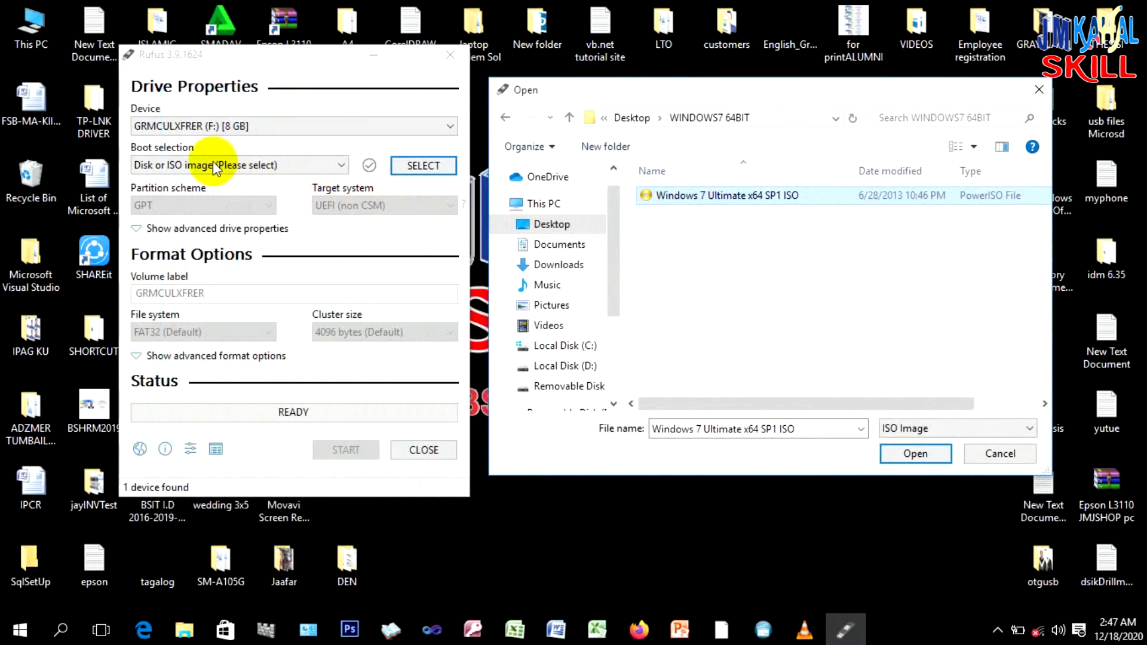
pyautogui.click(915, 454)
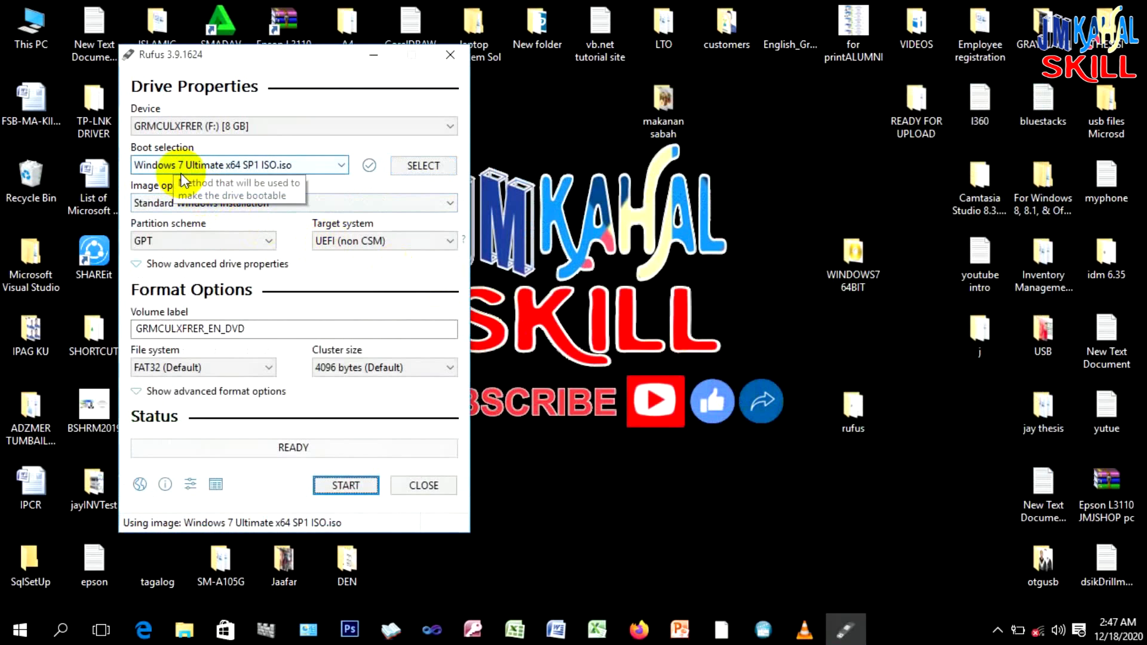
pyautogui.hotkey('ctrl', 'alt', 'd')
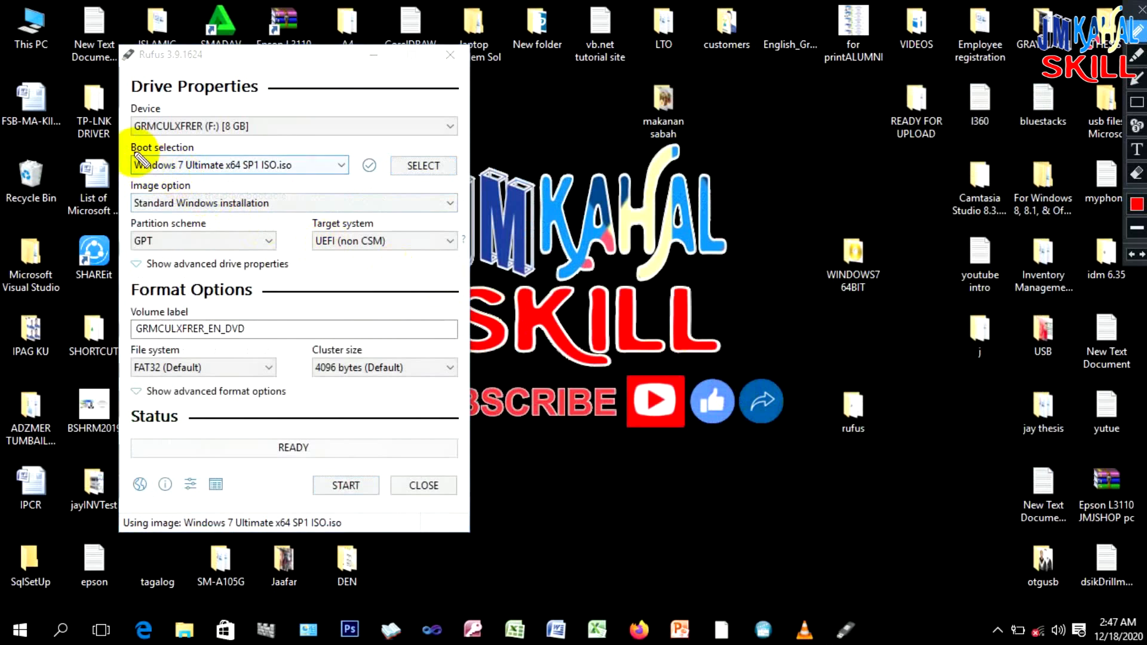
pyautogui.moveTo(126, 133)
pyautogui.mouseDown()
pyautogui.moveTo(125, 176)
pyautogui.moveTo(197, 192)
pyautogui.moveTo(359, 173)
pyautogui.moveTo(316, 147)
pyautogui.moveTo(132, 145)
pyautogui.mouseUp()
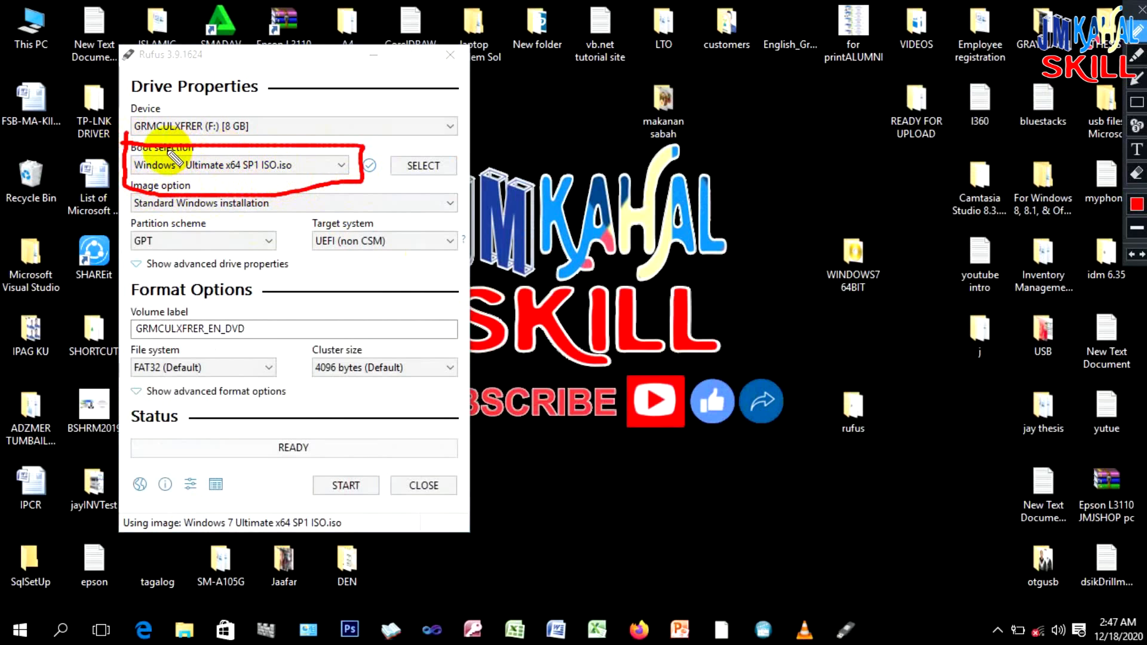
pyautogui.press('Escape')
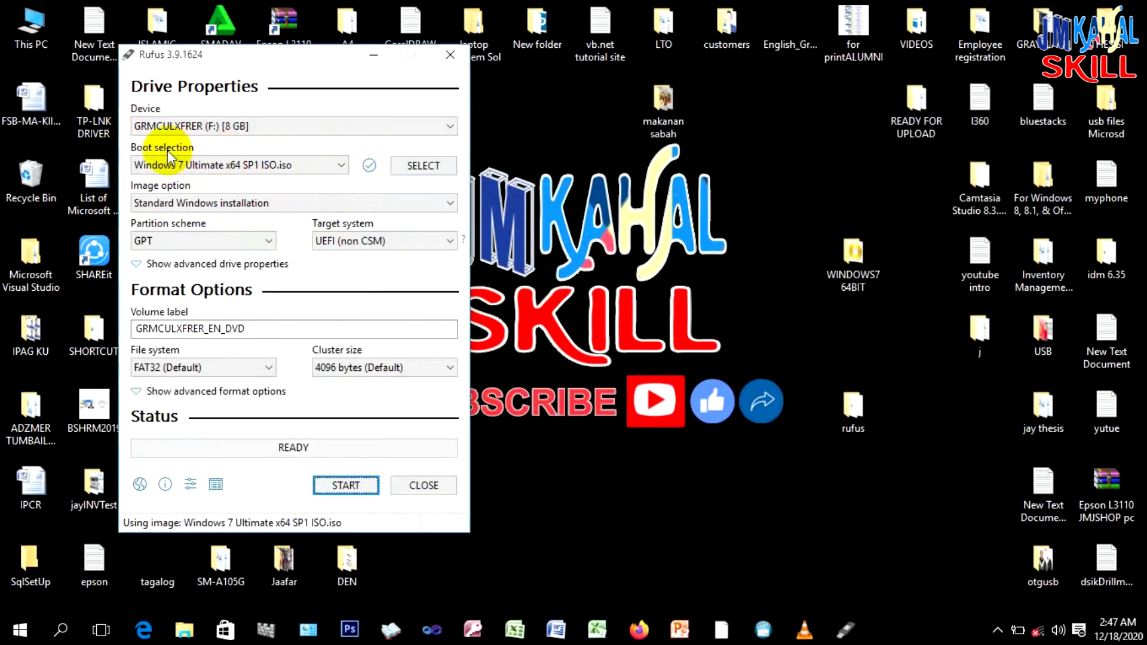